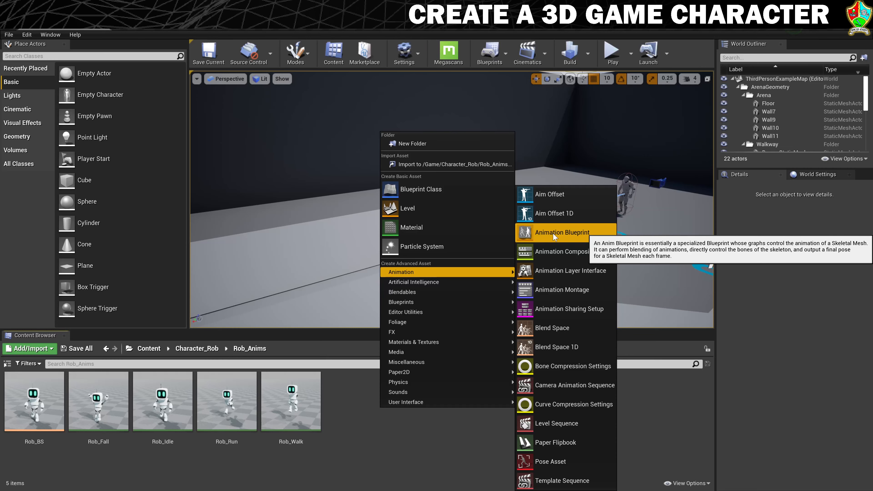
Create an Animation Blueprint with parent class AnimInstance and target skeleton Rob_Mesh_Skeleton, and name it Rob_AnimBP.
click(553, 237)
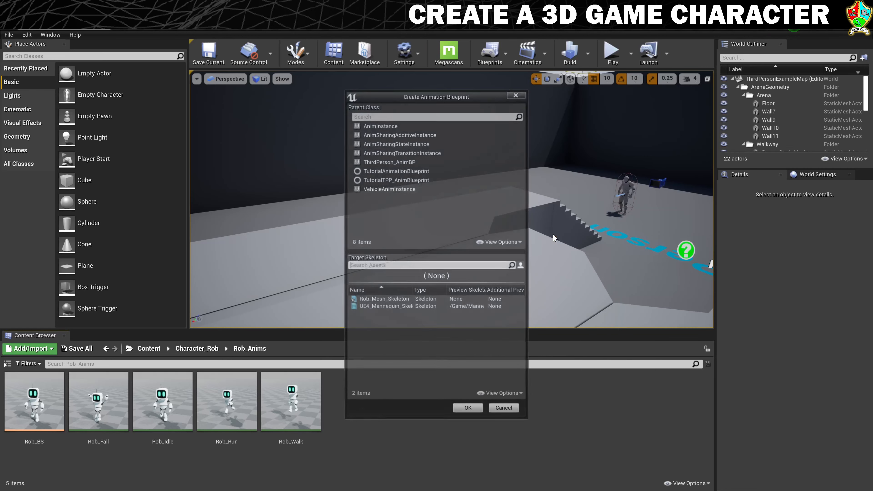
click(371, 128)
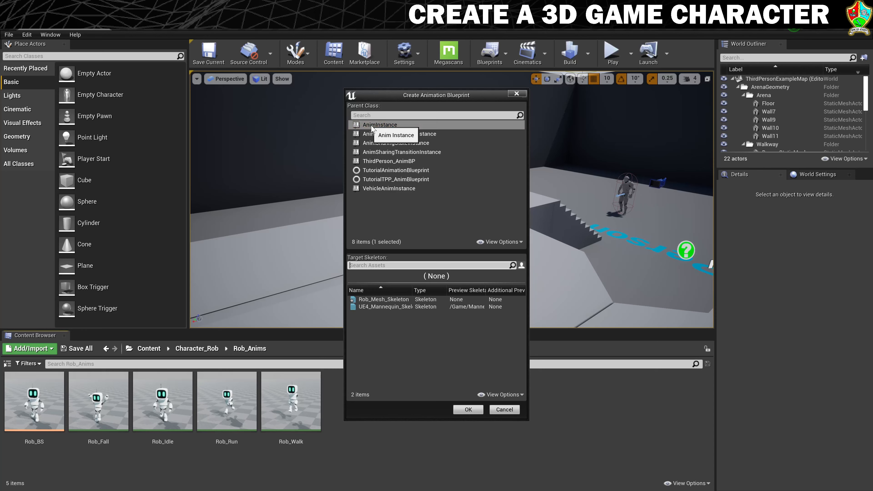
click(407, 299)
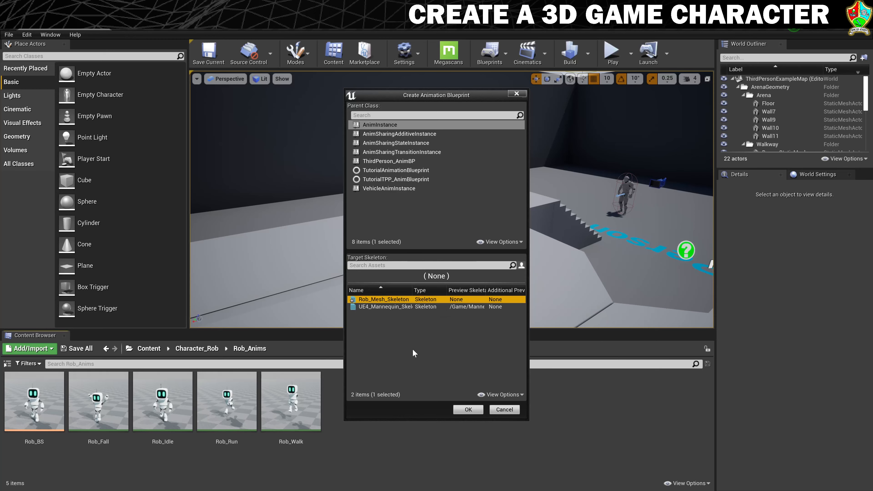
click(457, 411)
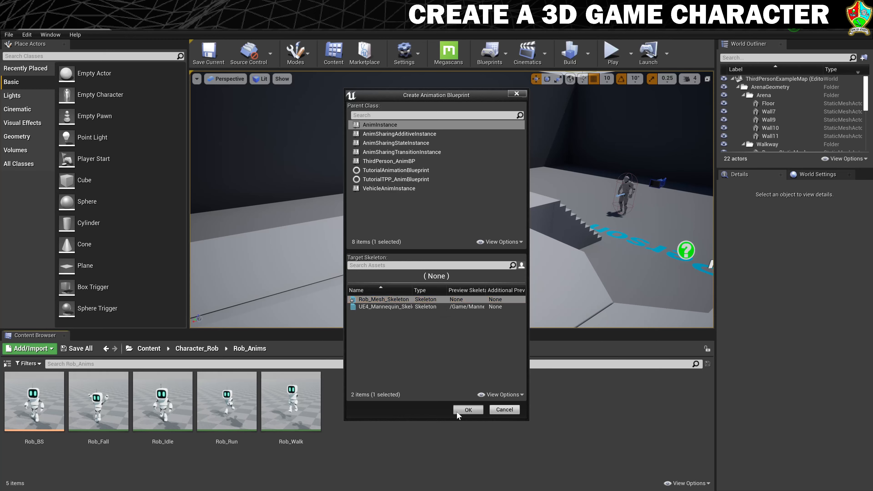
text(R)
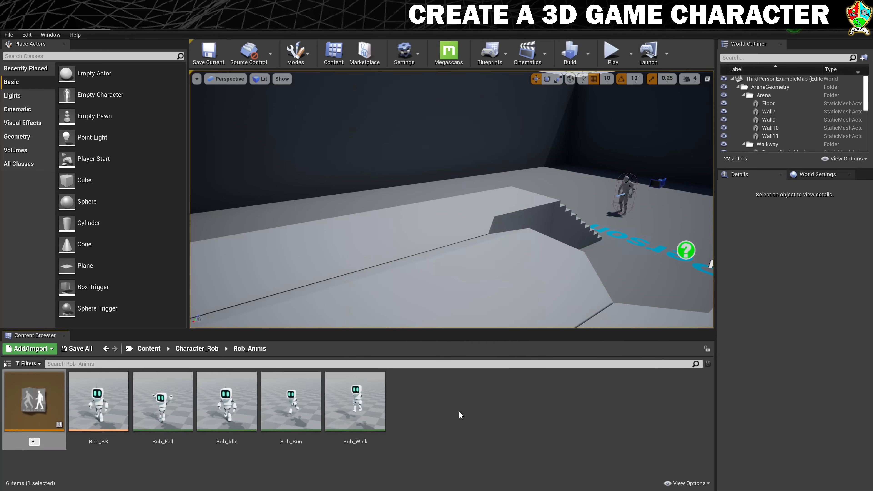
text(ob_AnimBP)
key(Return)
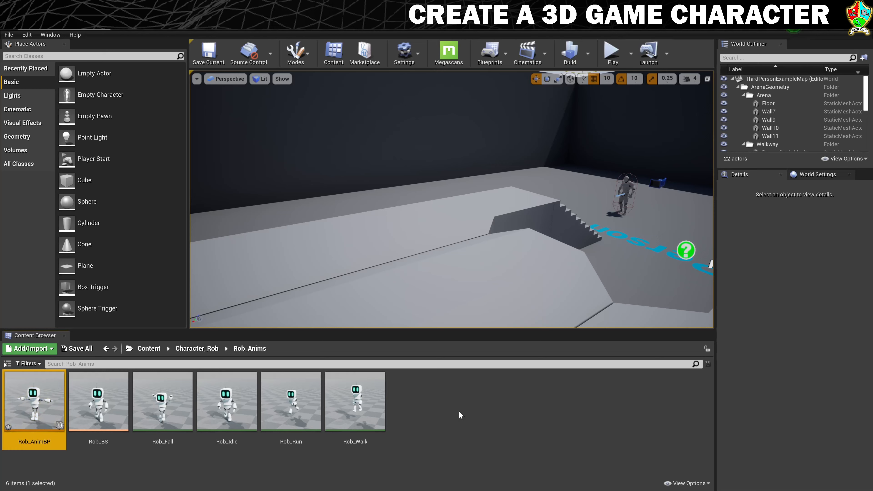
Open Rob_AnimBP and add a new state machine to its AnimGraph, beside the Output Pose node.
double_click(31, 403)
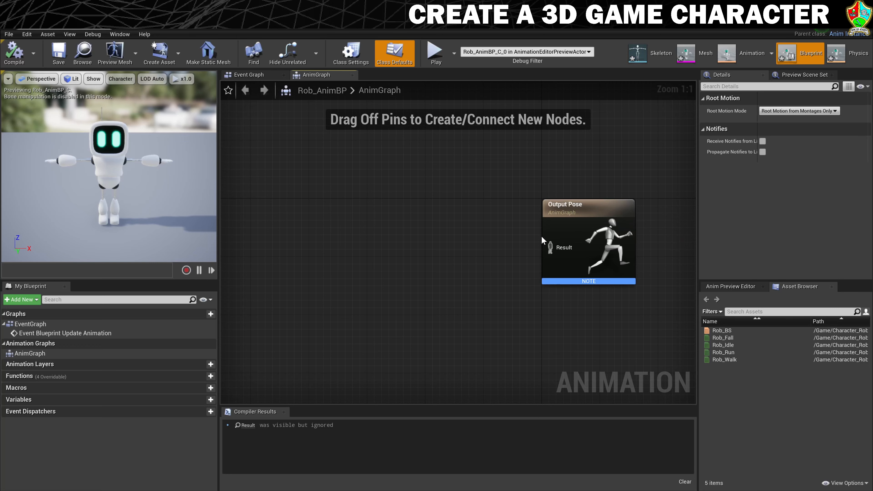
right_click(383, 221)
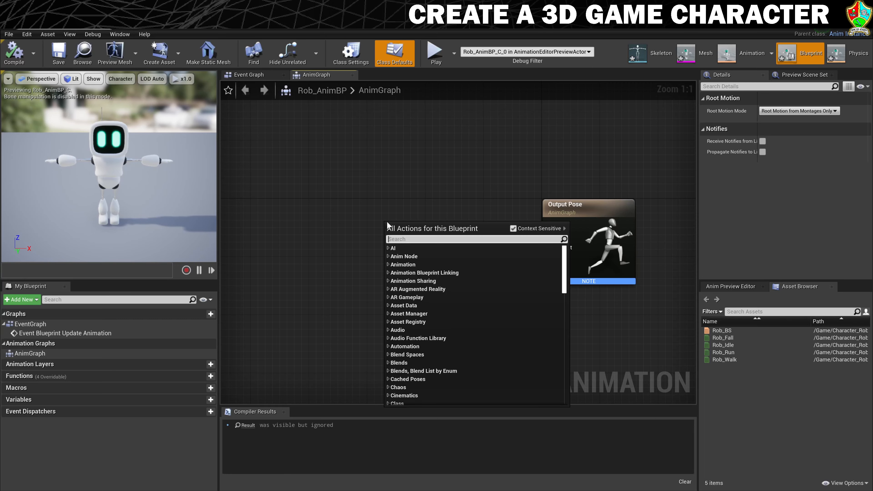
text(state)
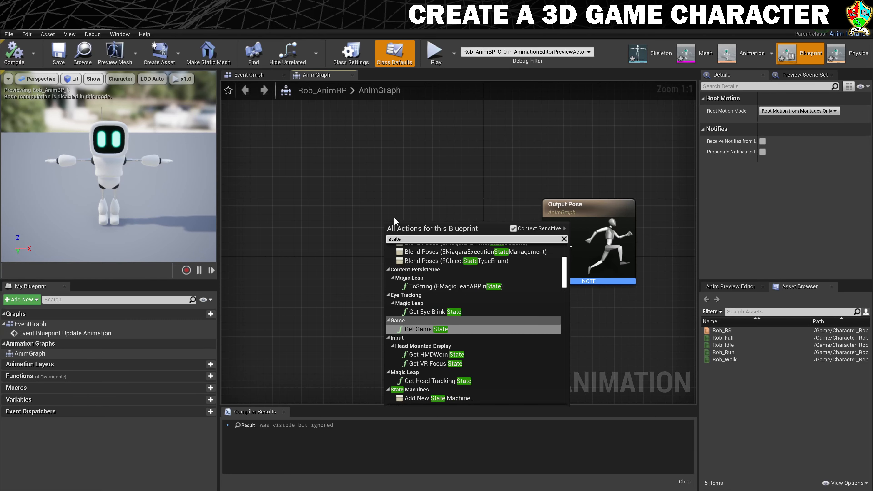
text(machin)
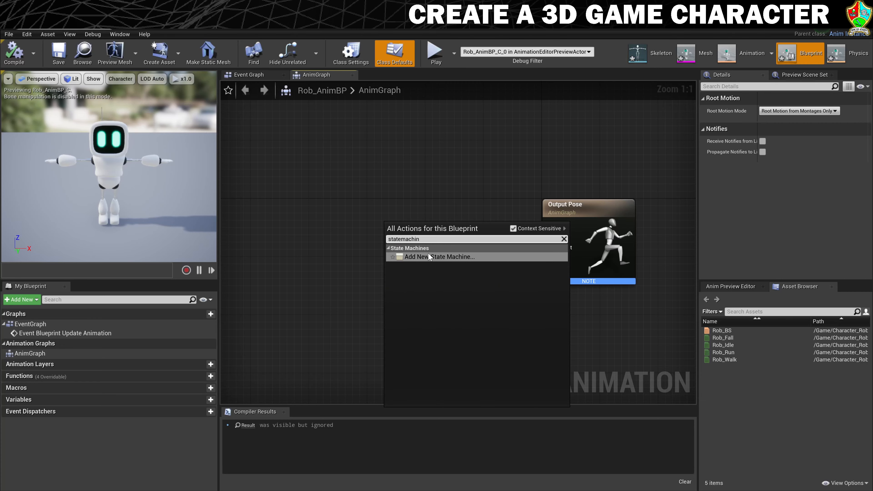
click(447, 258)
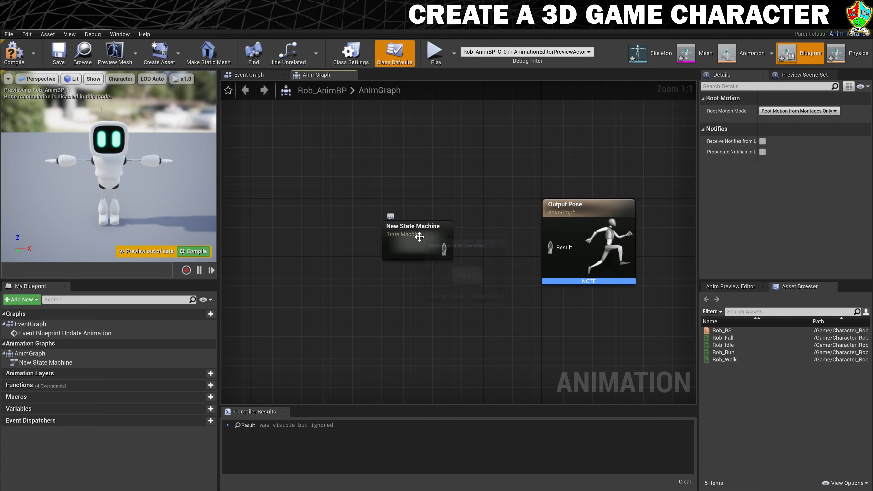
click(482, 345)
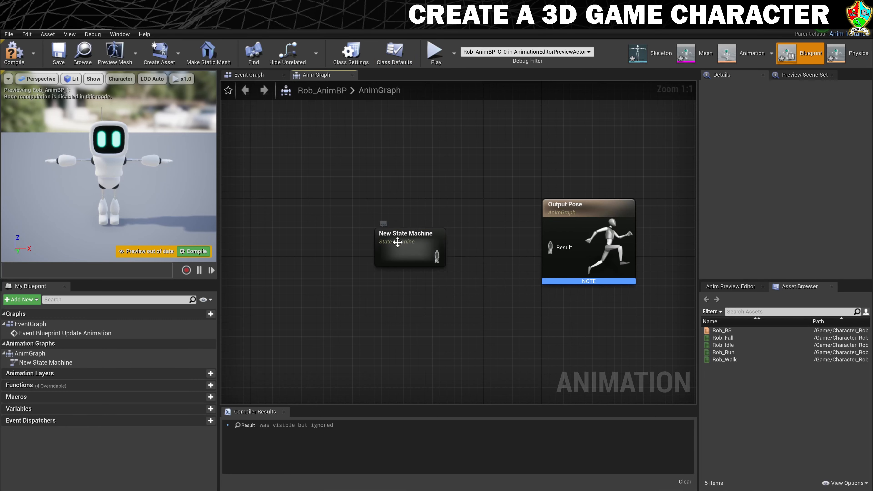
Rename the state machine Locomotion and connect its output to the Result input of Output Pose.
right_click(400, 244)
click(442, 345)
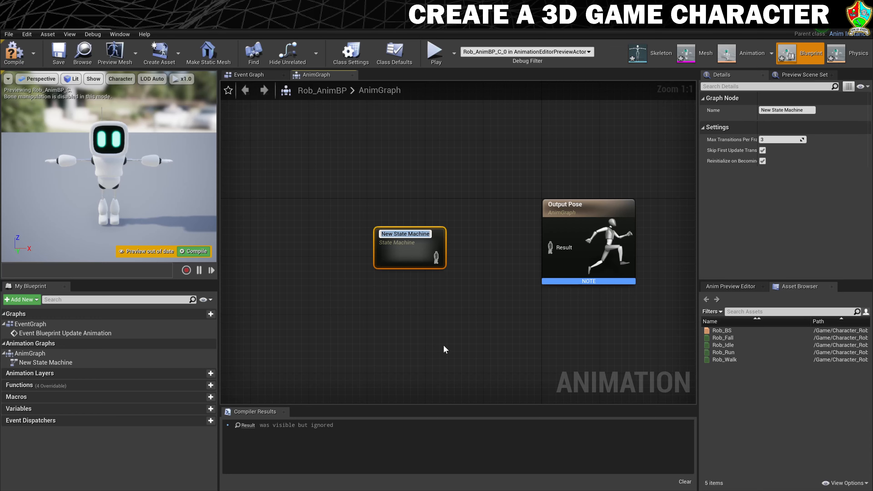
text(Locomotion)
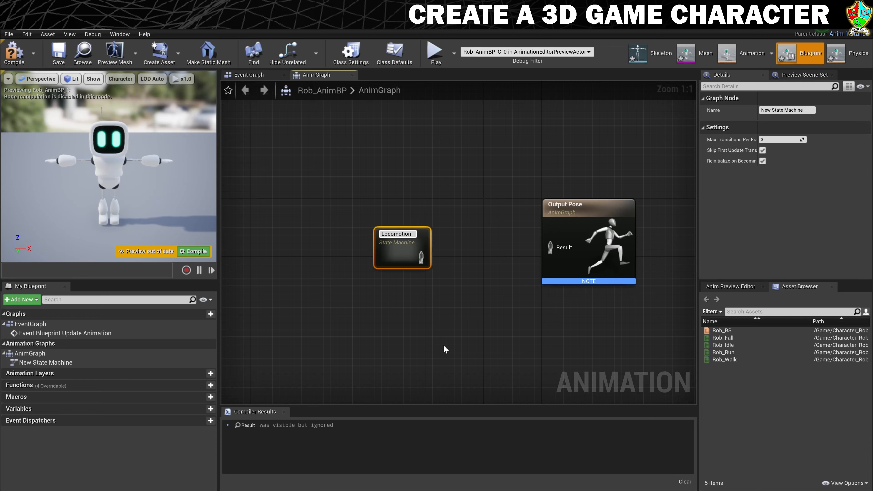
key(Return)
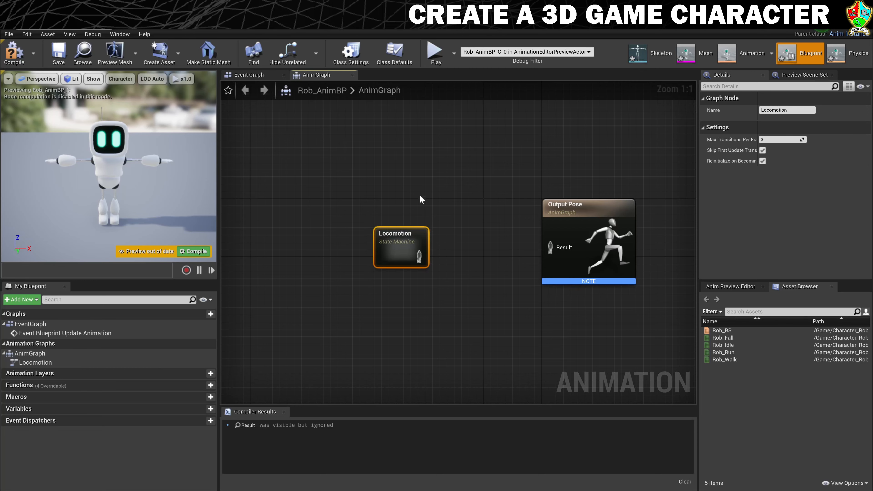
drag(419, 256, 550, 248)
drag(397, 228, 396, 220)
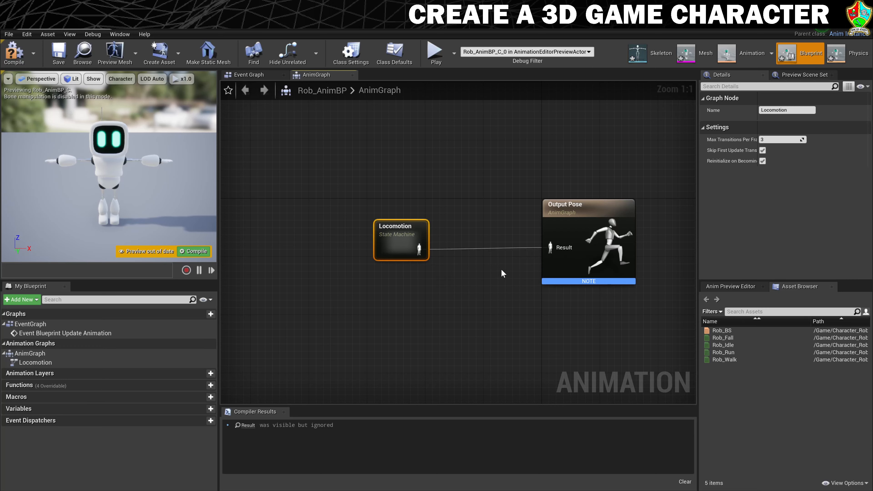
Inside the Locomotion state machine, add a state connected from Entry and name it IdleWalkRUn.
double_click(403, 240)
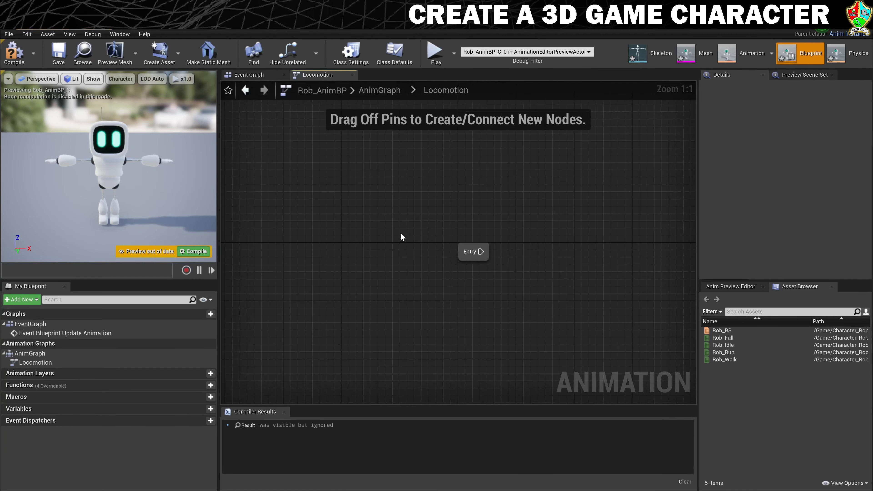
right_drag(402, 238, 266, 226)
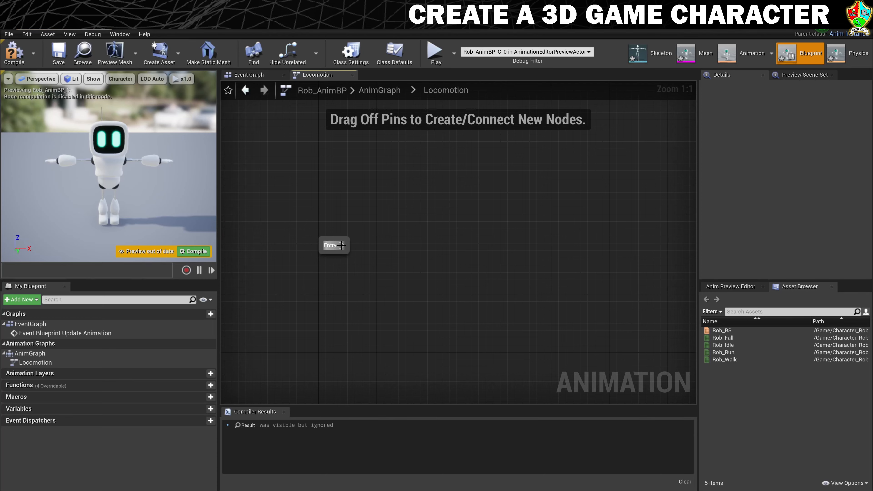
drag(341, 245, 404, 244)
click(426, 267)
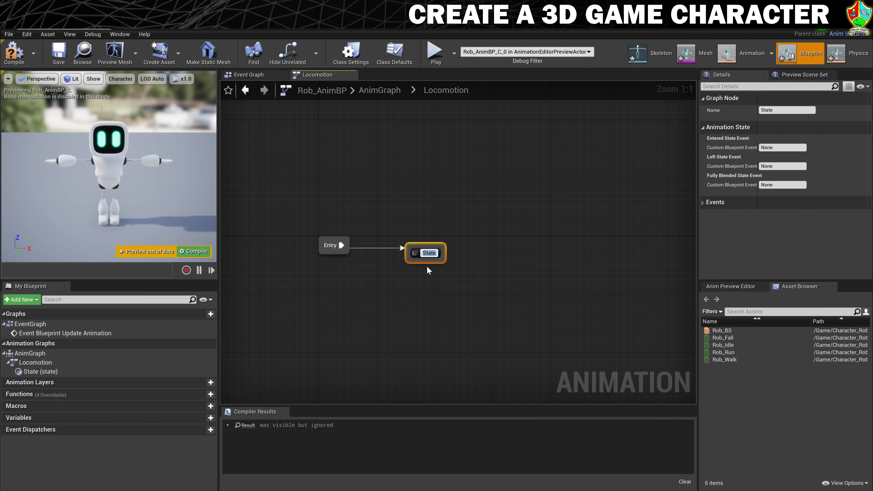
text(IdleWalkRUn)
key(Return)
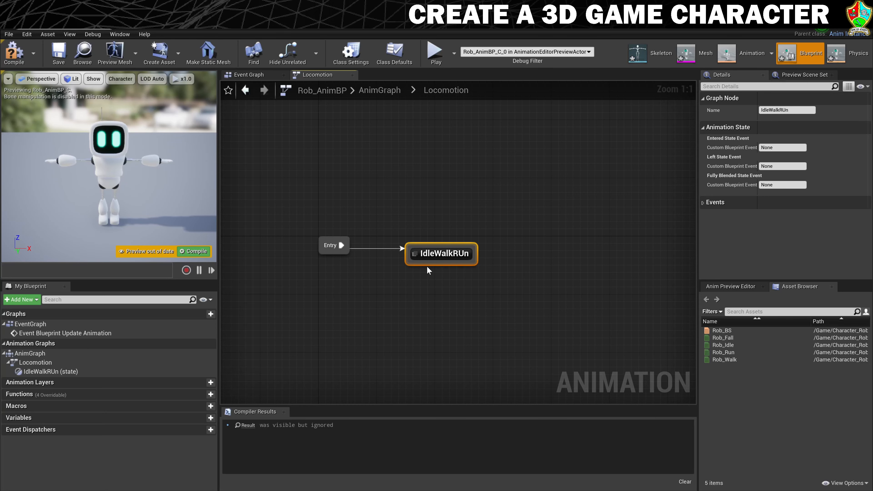
Correct the spelling of the new state's name in the Locomotion graph to IdleWalkRun.
double_click(442, 253)
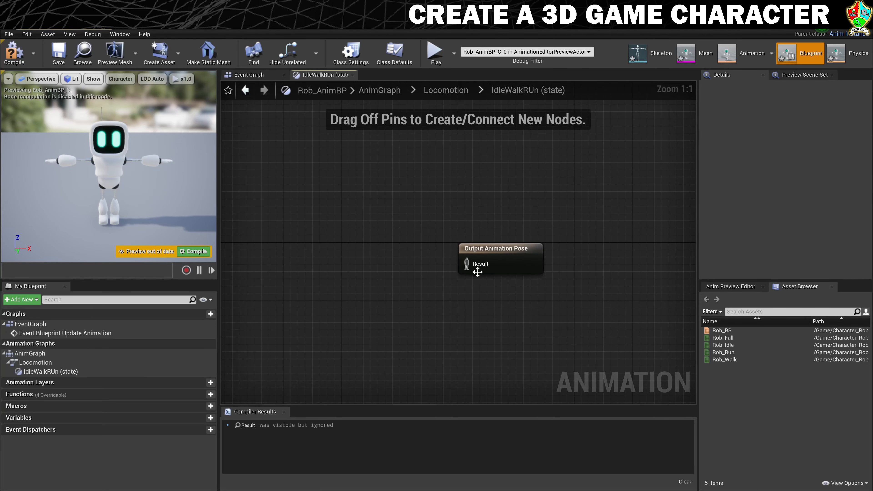
click(447, 90)
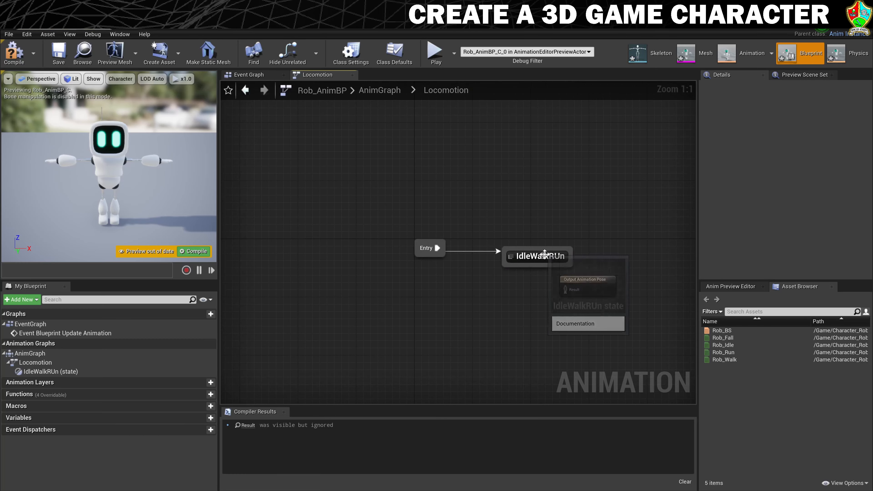
right_click(538, 251)
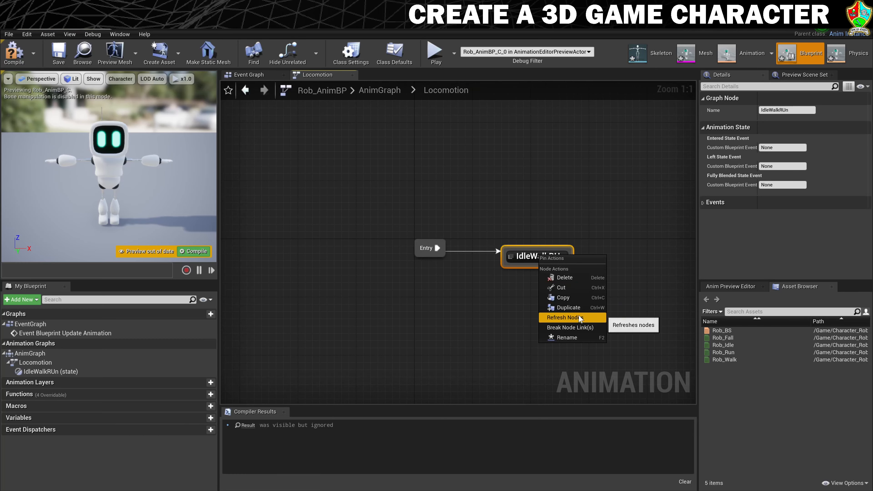
click(567, 337)
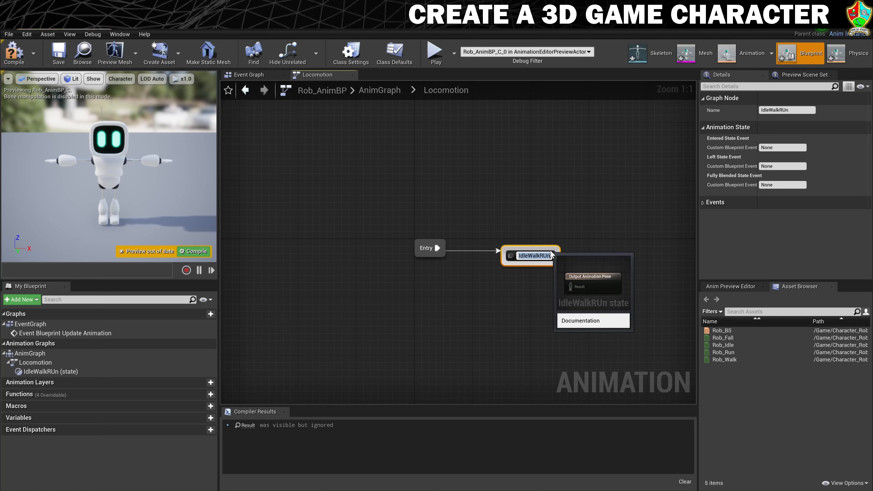
key(BackSpace)
key(BackSpace)
text(un)
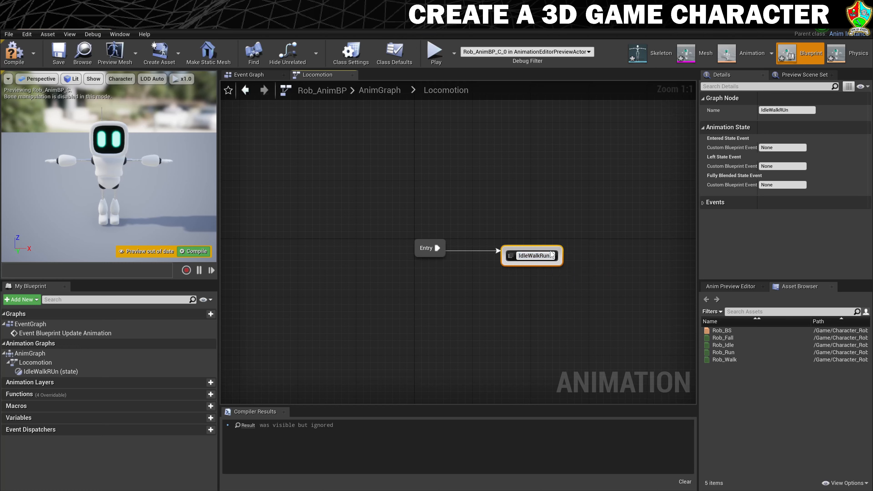
key(Return)
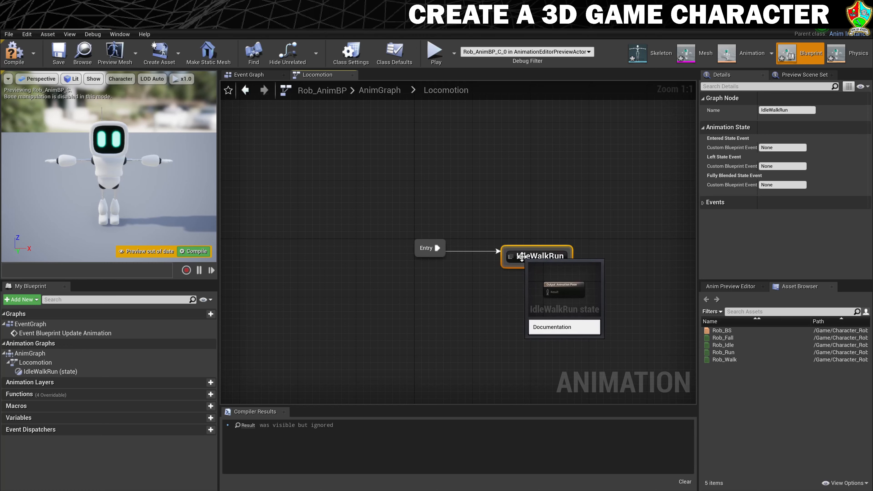
Inside the IdleWalkRun state, add the Rob_BS blend space player and connect it to the Output Animation Pose result.
right_drag(503, 283, 346, 284)
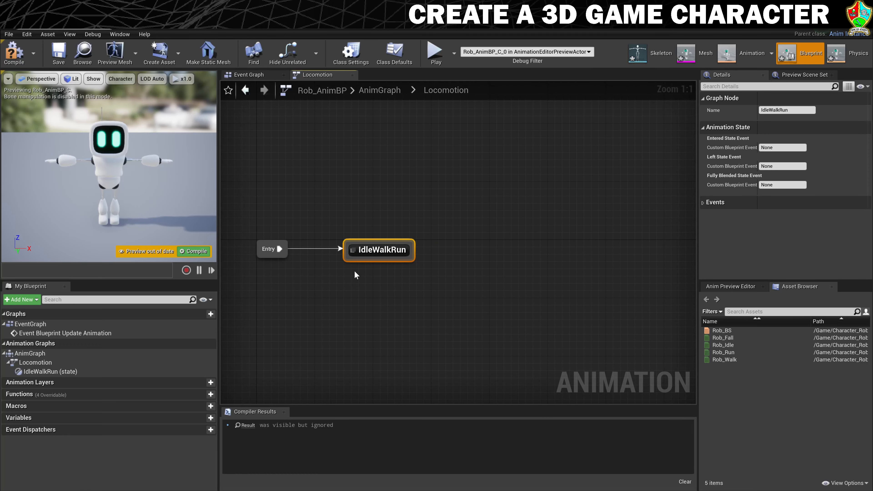
double_click(378, 250)
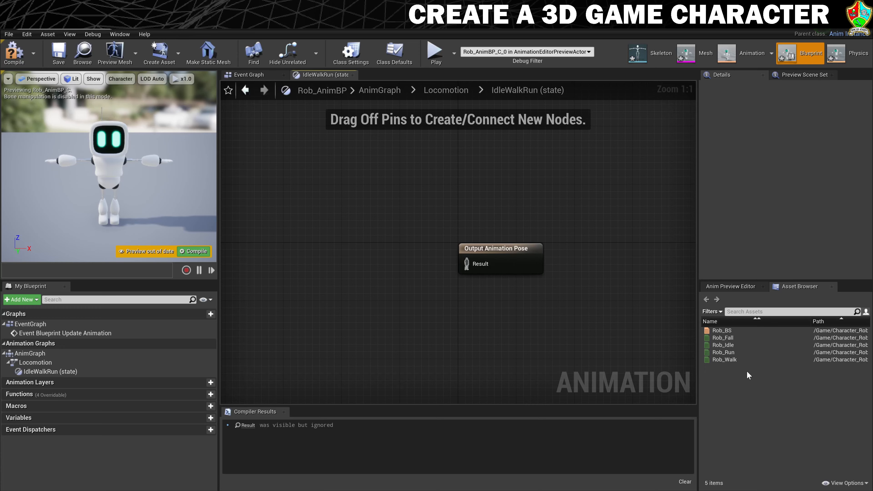
drag(721, 330, 319, 248)
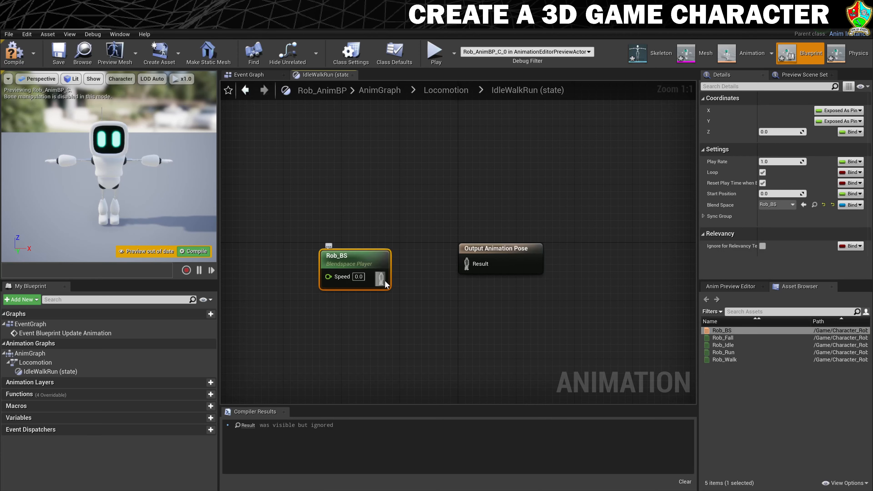
drag(382, 279, 517, 257)
click(360, 256)
drag(360, 257, 374, 250)
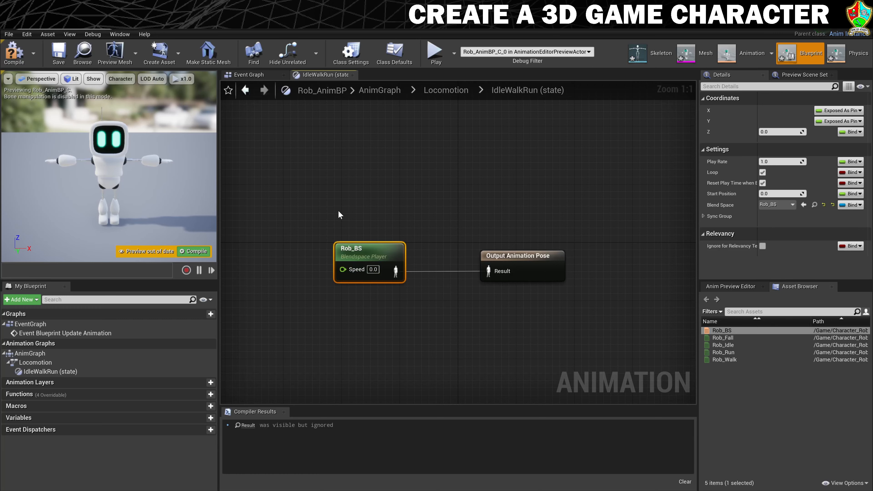
Promote the Rob_BS node's Speed input to a variable and place the variable node below and beside Rob_BS.
right_click(356, 270)
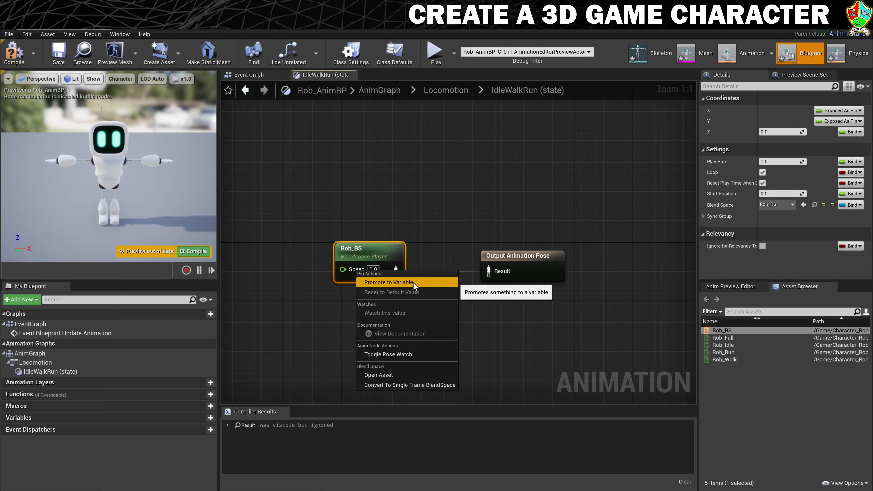
click(413, 282)
drag(270, 257, 276, 308)
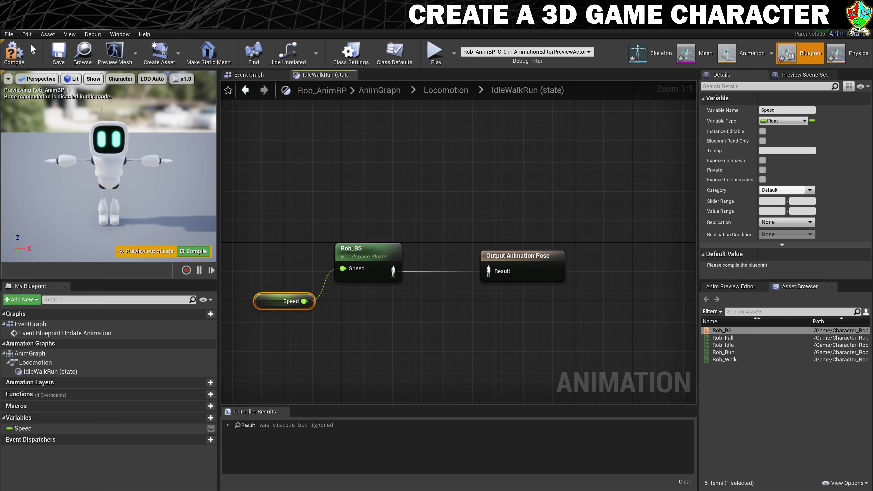
Compile the Animation Blueprint and raise the Speed variable's default value to about 102.46 to preview the blend.
click(13, 51)
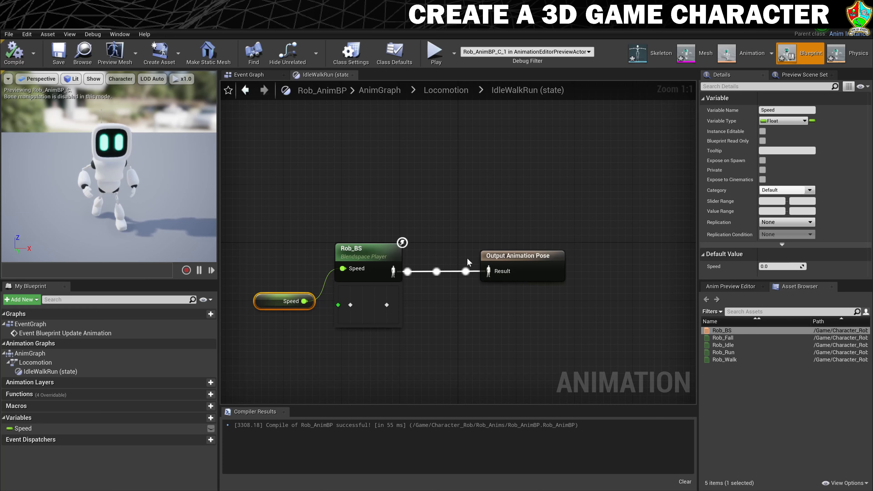
mouse_move(766, 265)
mouse_down()
mouse_move(787, 266)
mouse_move(765, 266)
mouse_up()
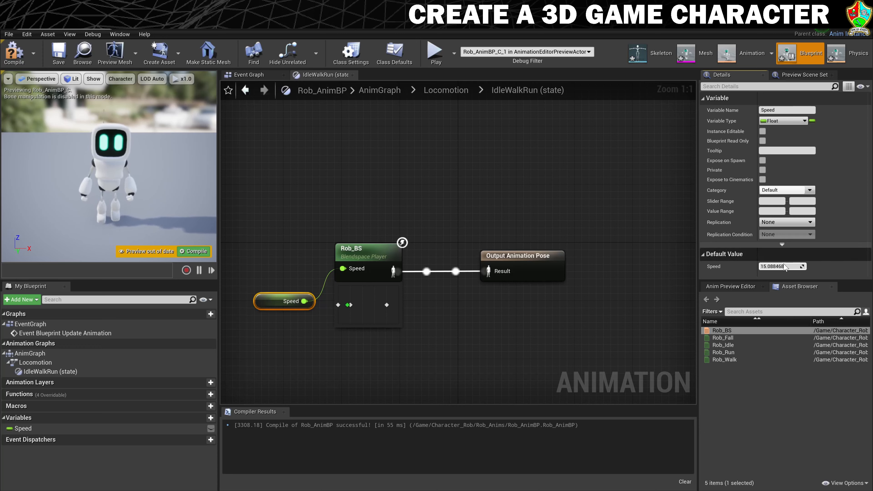
drag(782, 266, 801, 266)
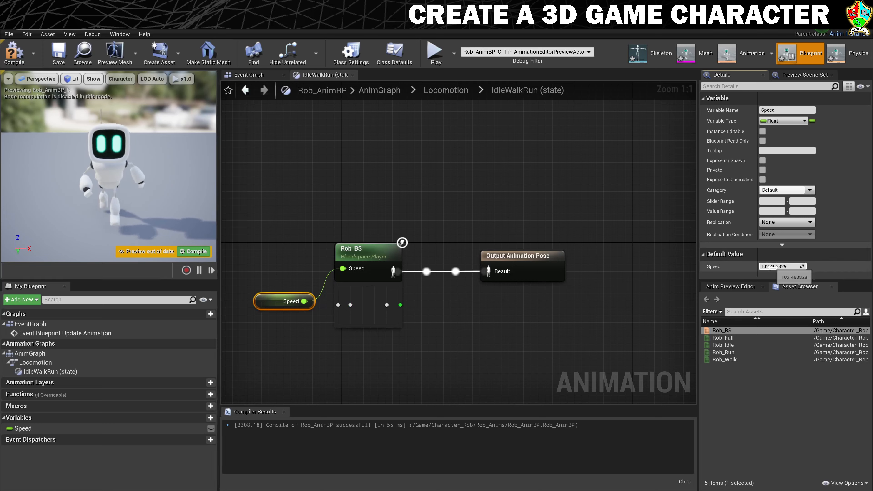
Reset the Speed variable's default value to 0.0, compile the Animation Blueprint, and return to the Locomotion graph.
click(781, 266)
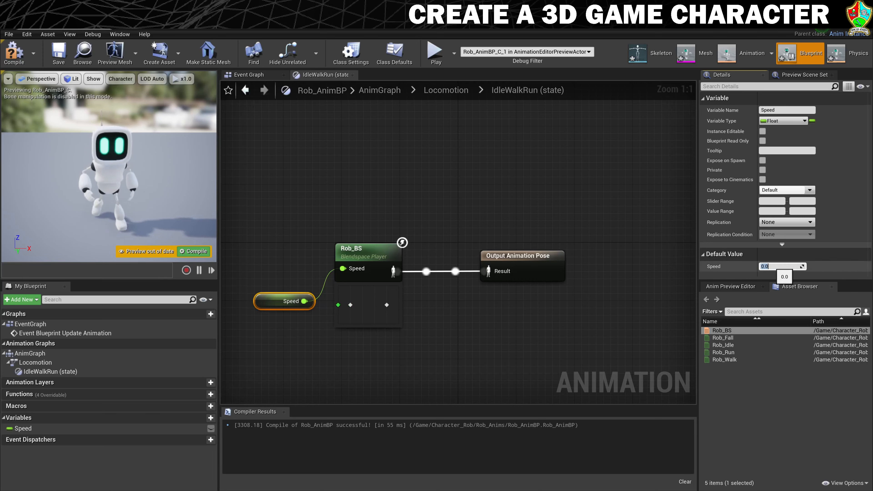
text(0.0)
click(24, 52)
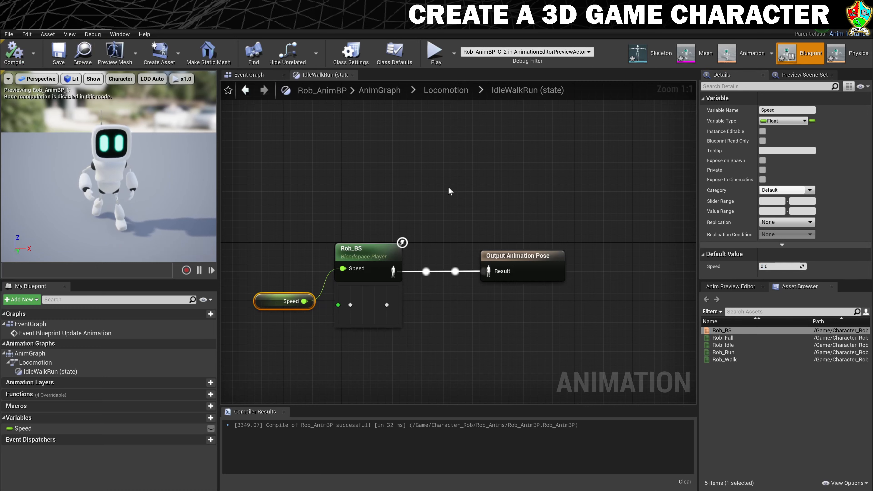
click(522, 351)
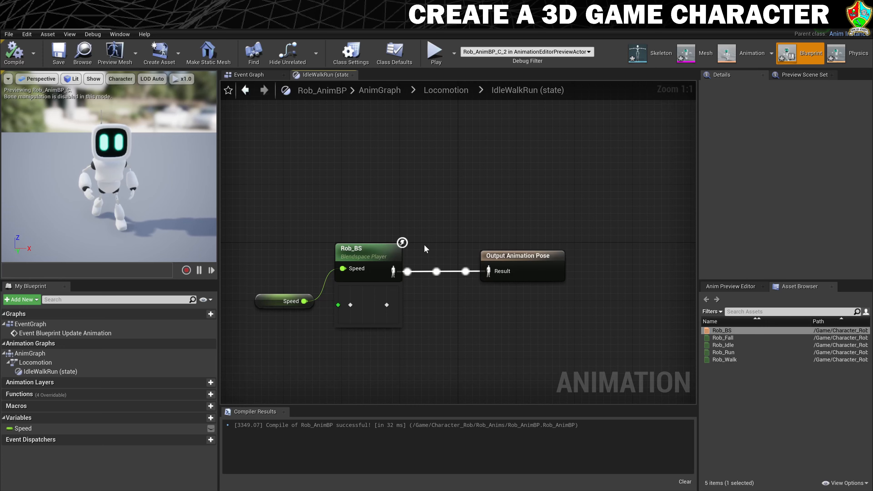
click(461, 90)
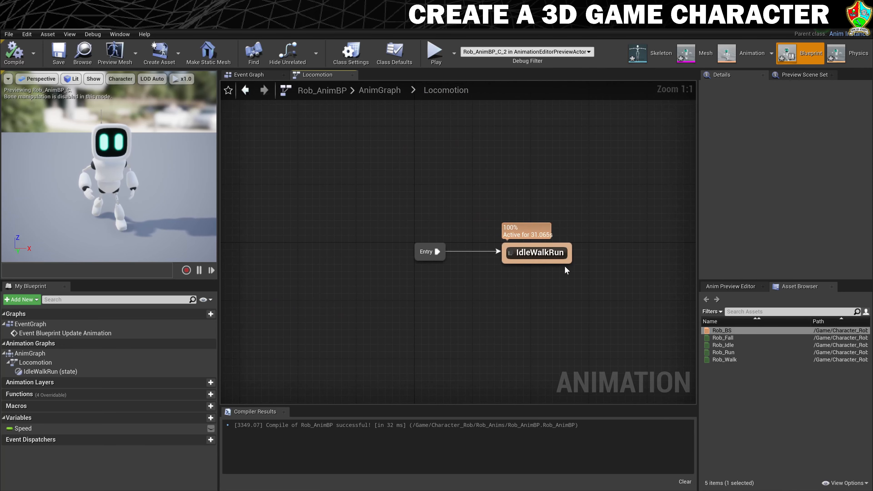
right_drag(592, 289, 471, 289)
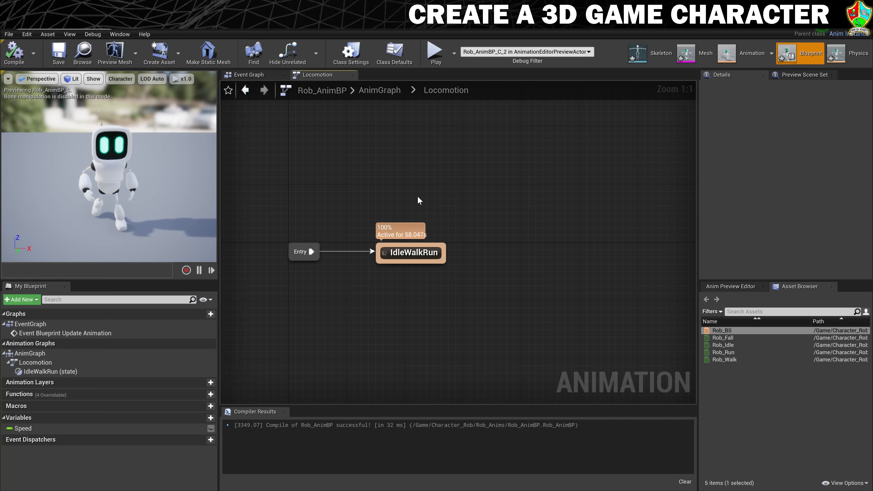
In the Event Graph, add the Is Valid execution node from Try Get Pawn Owner's Return Value and connect Event Blueprint Update Animation to its Exec input.
click(263, 75)
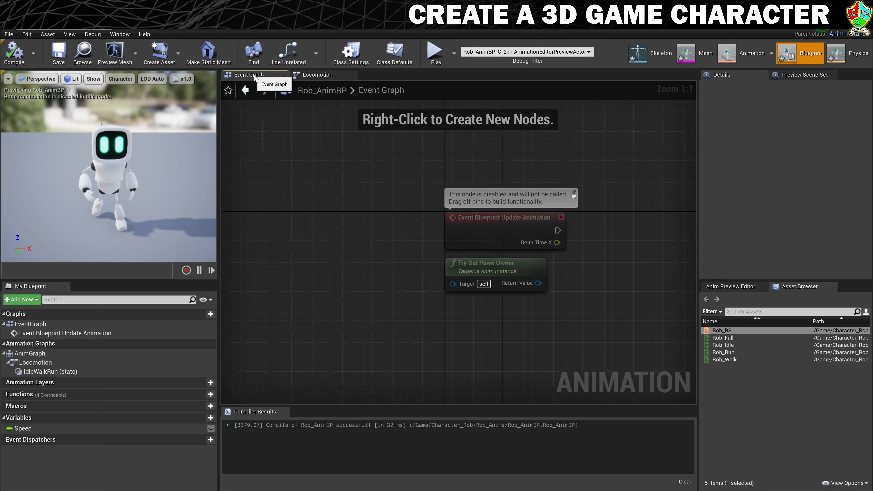
right_drag(390, 263, 259, 284)
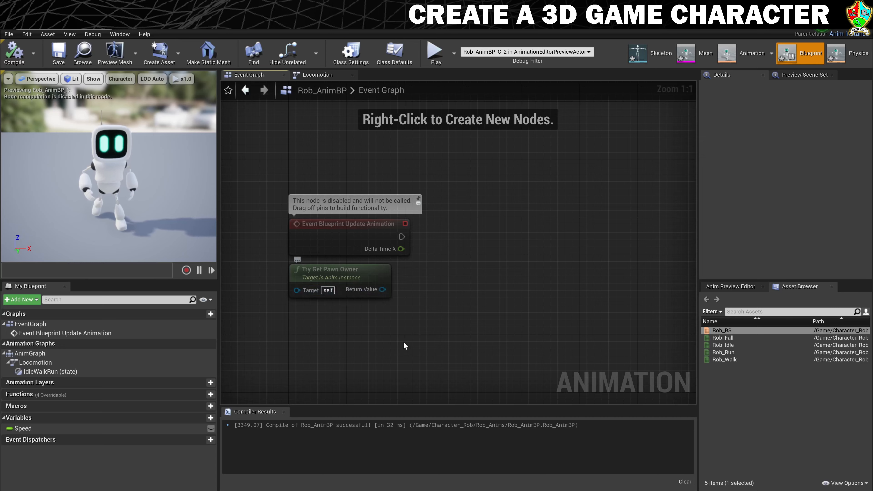
drag(343, 273, 550, 261)
text(isval)
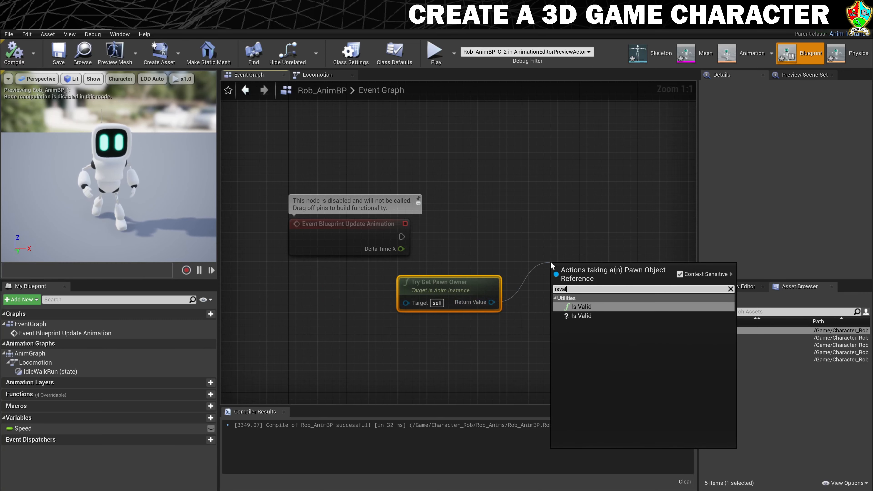
click(581, 316)
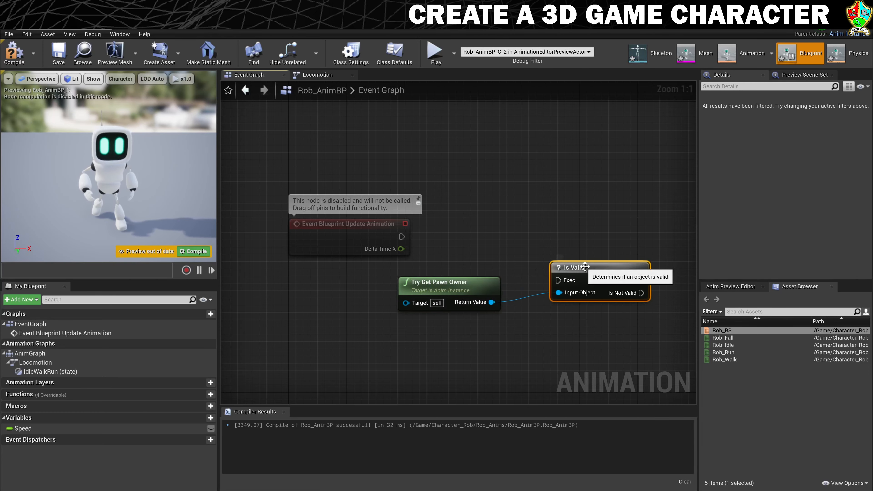
drag(585, 265, 569, 222)
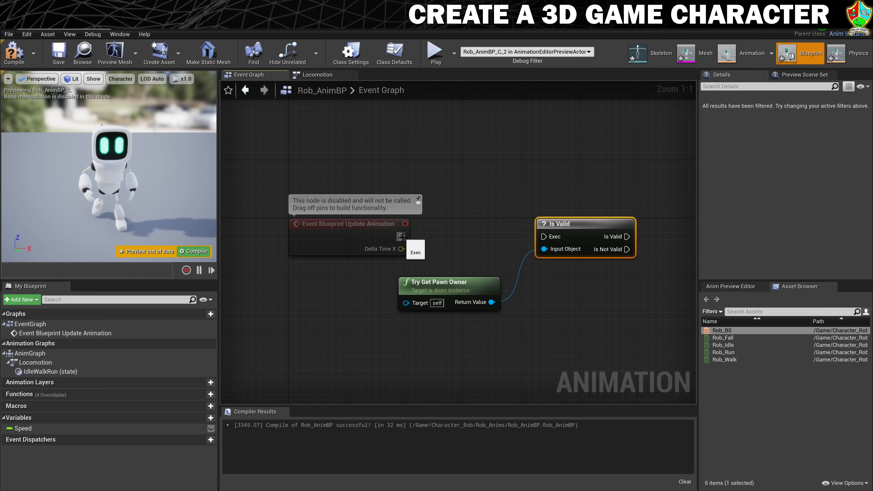
drag(401, 237, 545, 236)
Add a Get Velocity node from Try Get Pawn Owner's Return Value and place it level with that node, beyond Is Valid.
right_drag(606, 303, 526, 308)
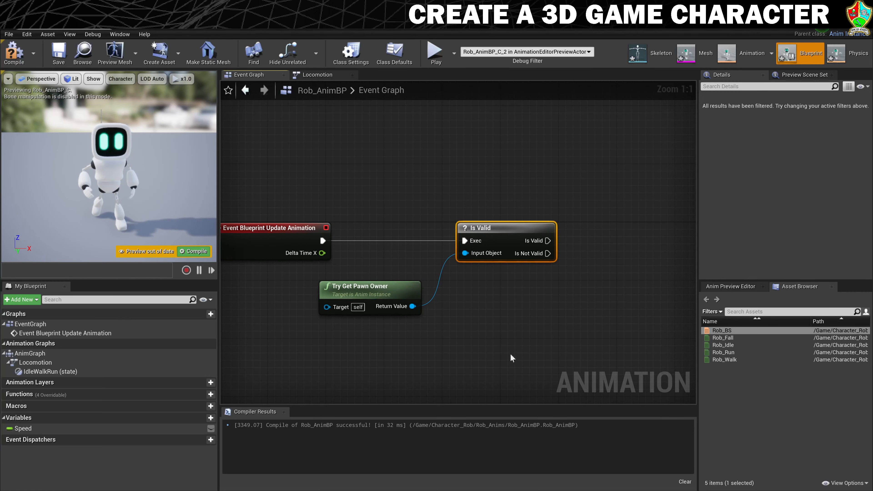
right_drag(510, 353, 488, 316)
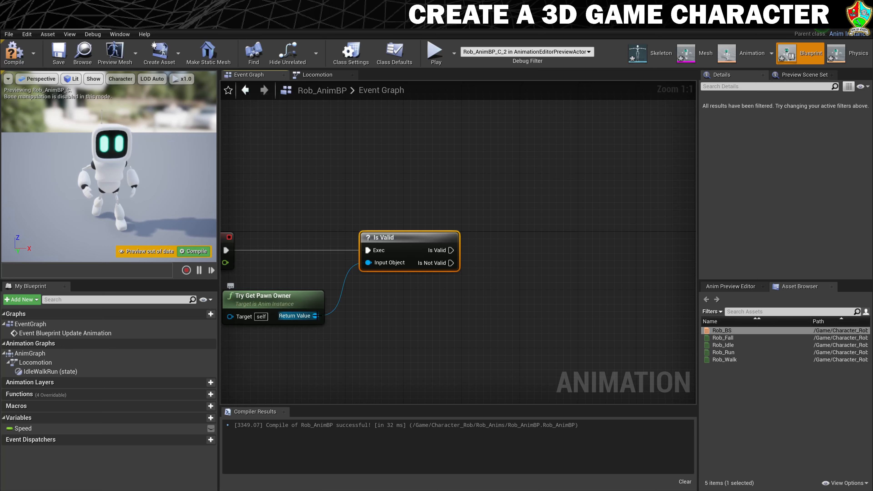
drag(315, 316, 477, 316)
text(get)
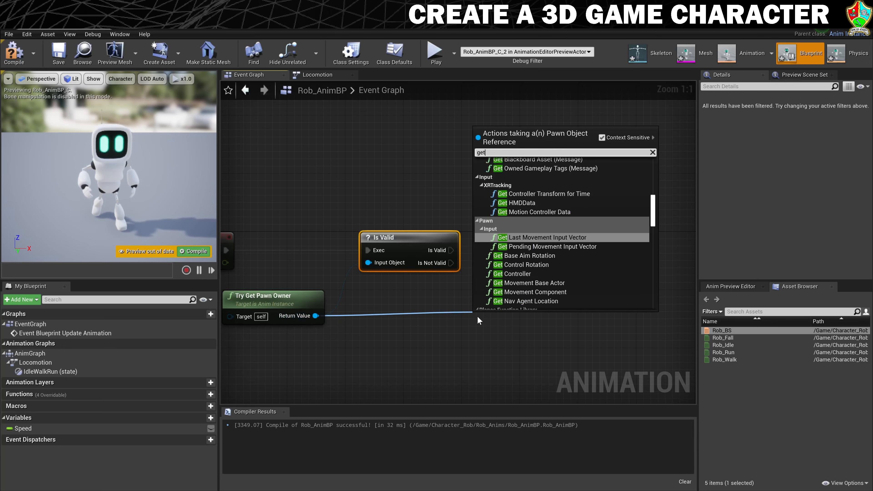
text( velo)
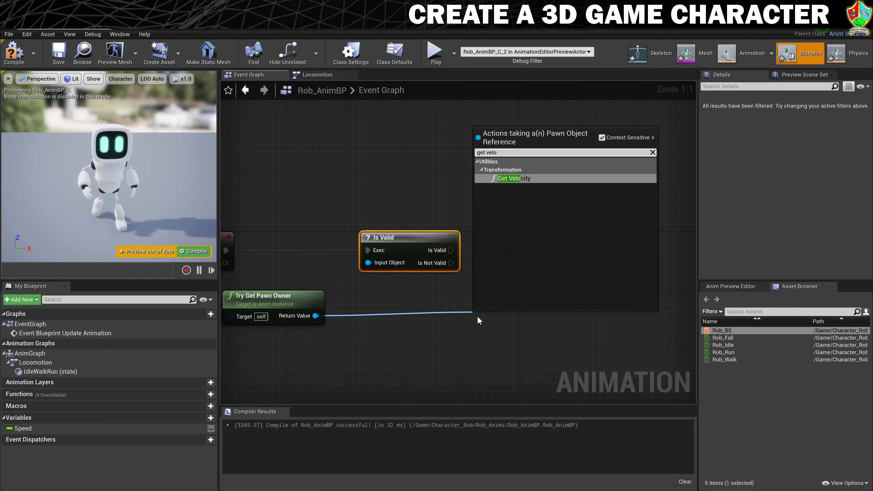
click(514, 178)
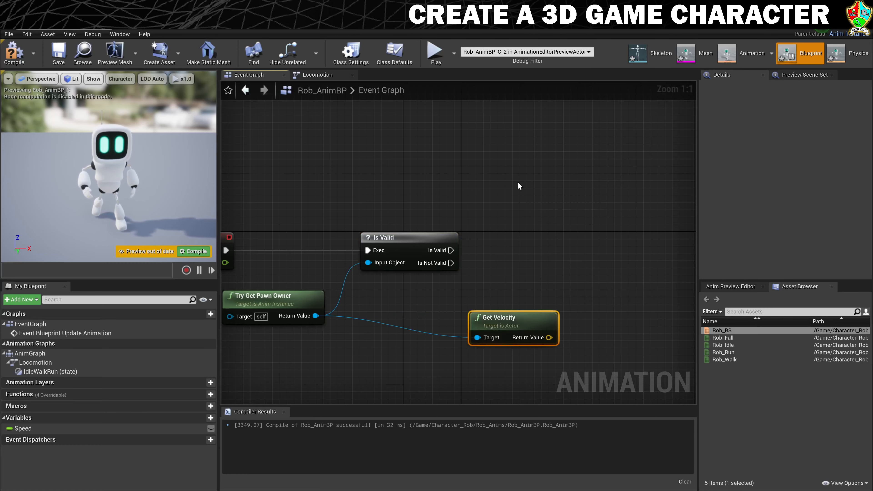
drag(510, 314, 647, 298)
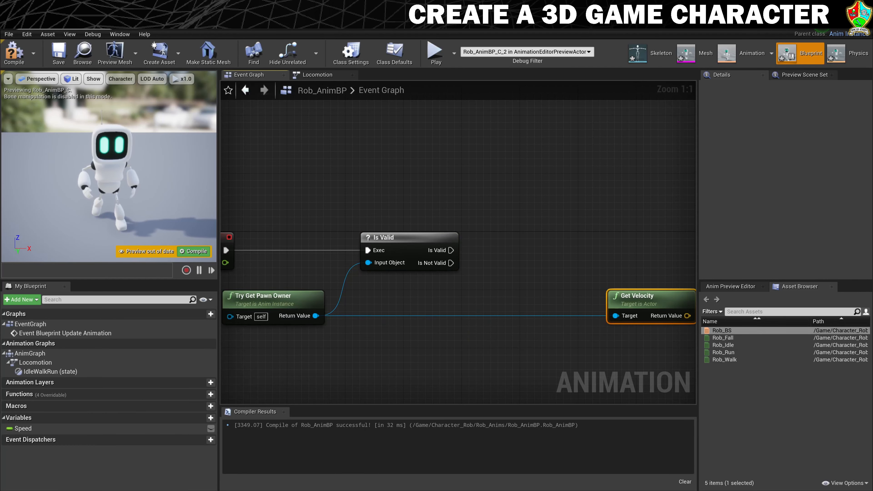
Add a VectorLength node fed by Get Velocity's Return Value.
right_drag(591, 353, 400, 344)
drag(494, 305, 535, 301)
text(vectorle)
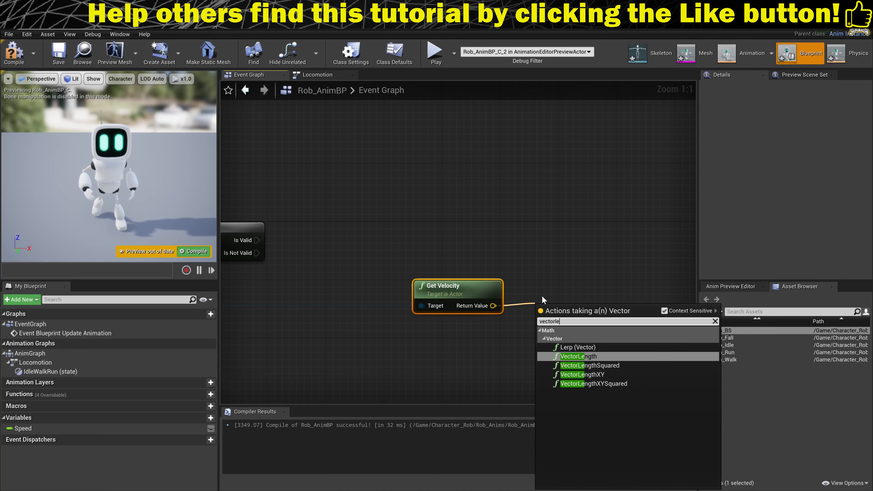
click(586, 356)
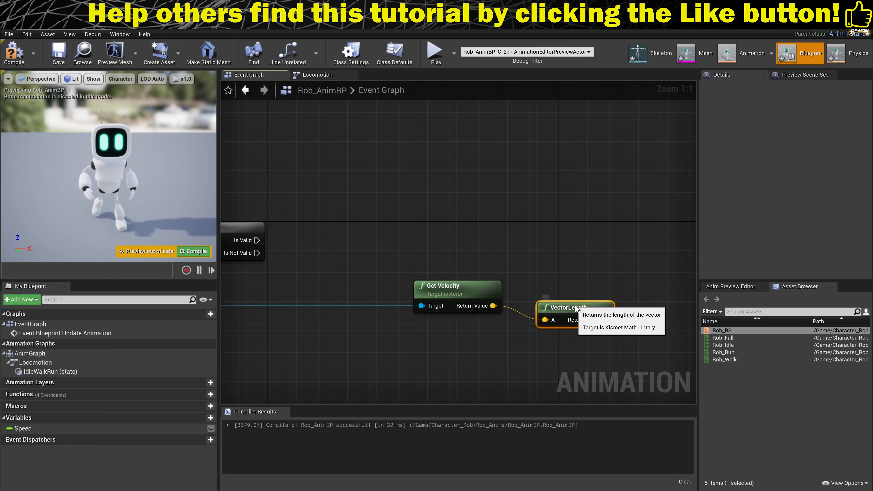